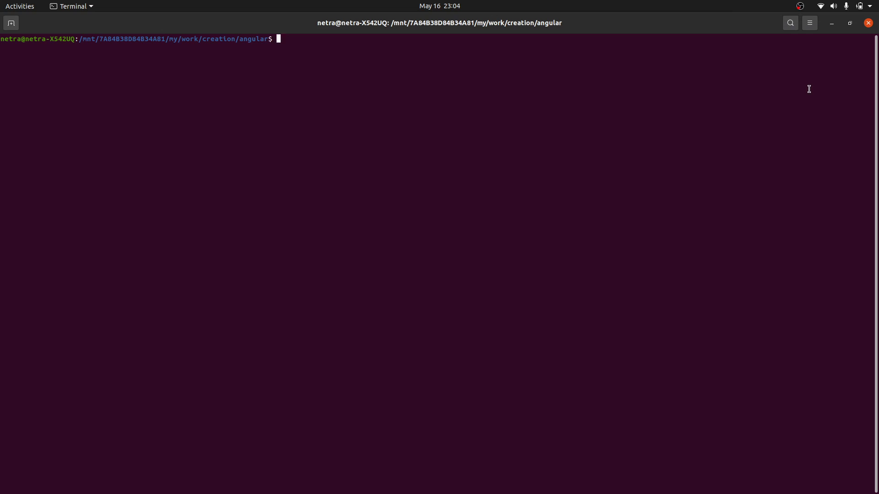
text(ng --v)
text(ersion)
Step: Run ng --version in Terminal and confirm Angular CLI 12.0.0 is installed
key(Return)
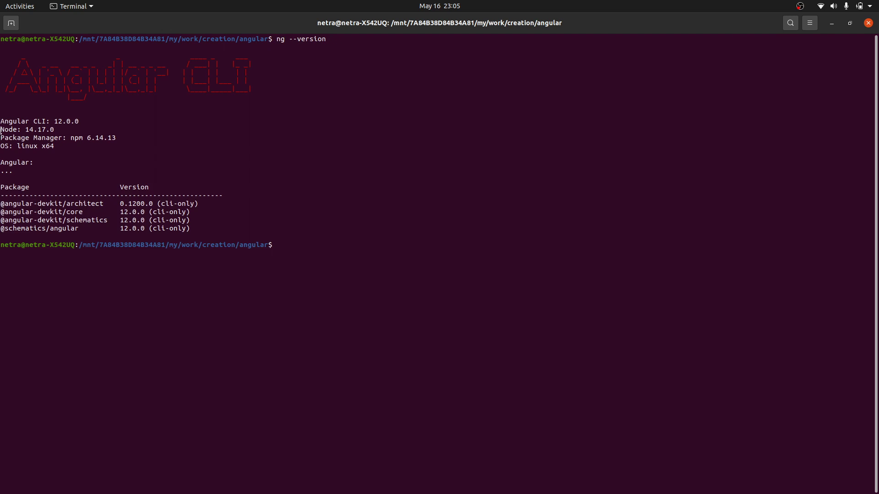
drag(1, 123, 412, 122)
click(517, 287)
key(alt+Tab)
scroll(522, 151, up, 3)
click(480, 111)
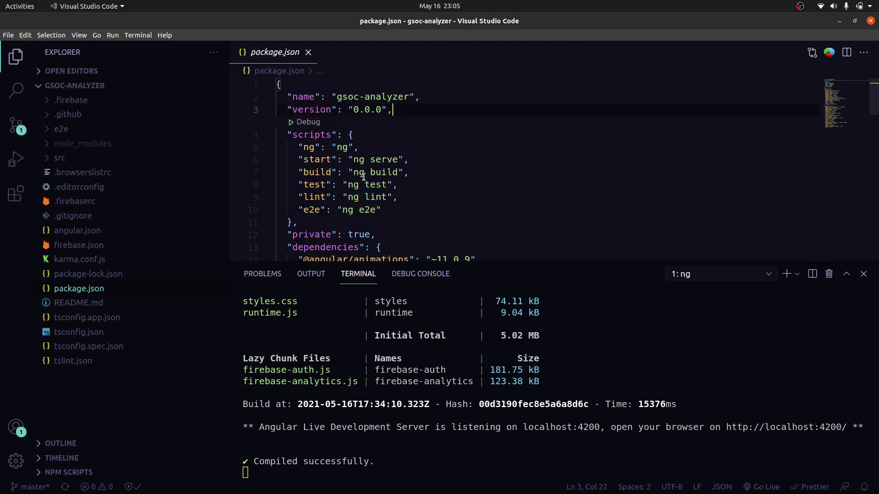
scroll(364, 172, down, 5)
click(322, 169)
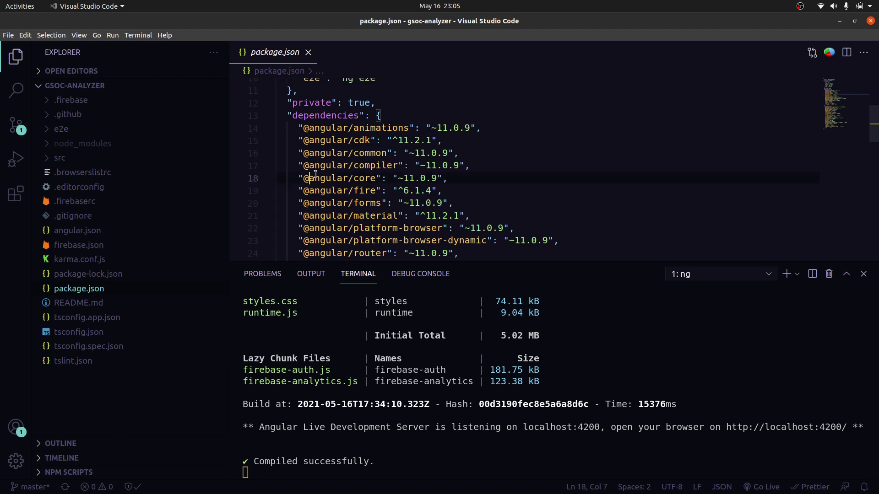
double_click(410, 178)
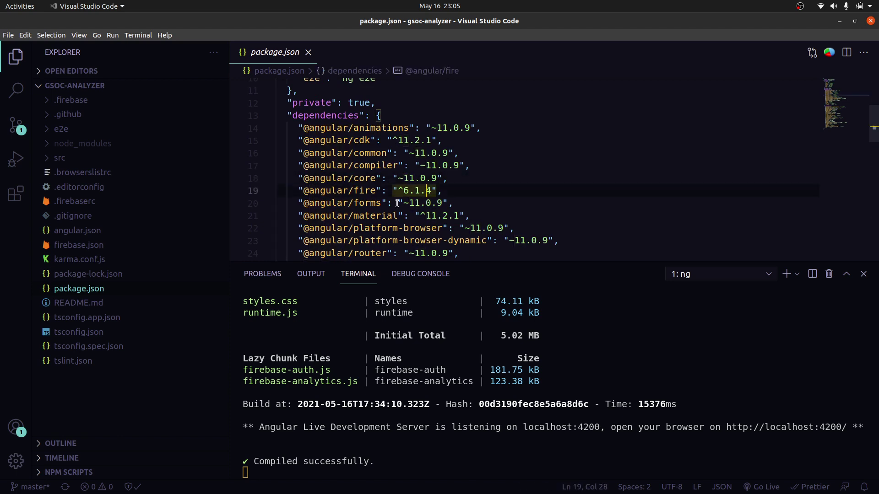
double_click(423, 202)
double_click(412, 140)
click(442, 140)
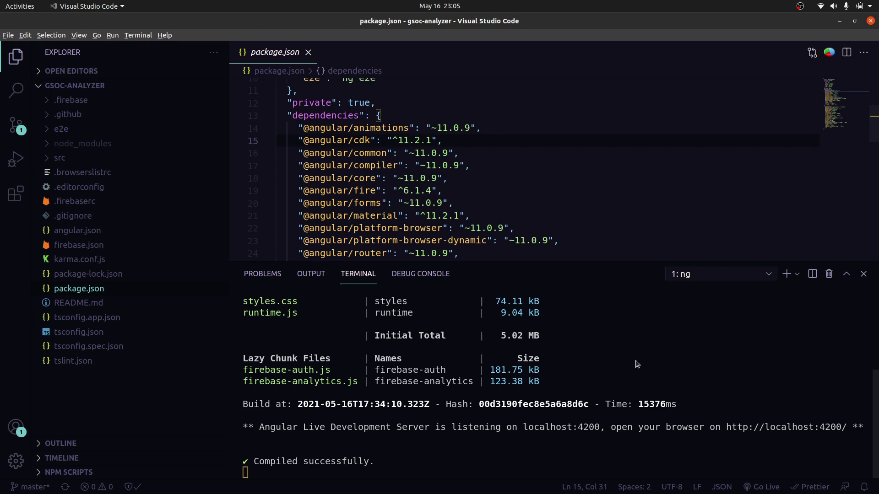
Step: Reload localhost:4200/home in Chrome, check the charts and tables, and return to the top
key(alt+Tab)
scroll(231, 196, up, 5)
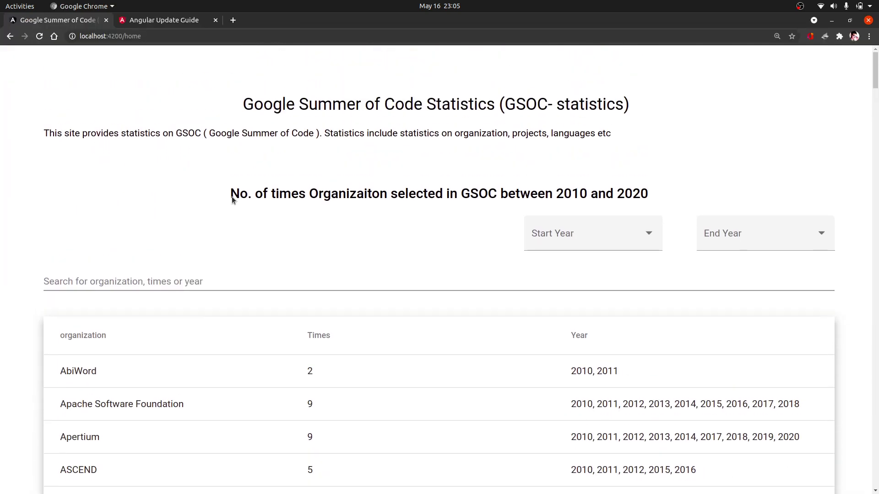
key(F5)
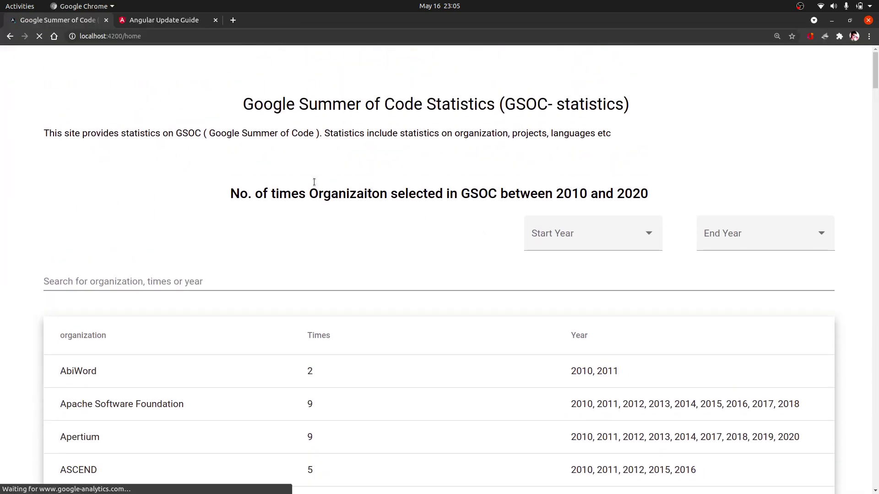
scroll(684, 219, down, 6)
scroll(684, 219, down, 5)
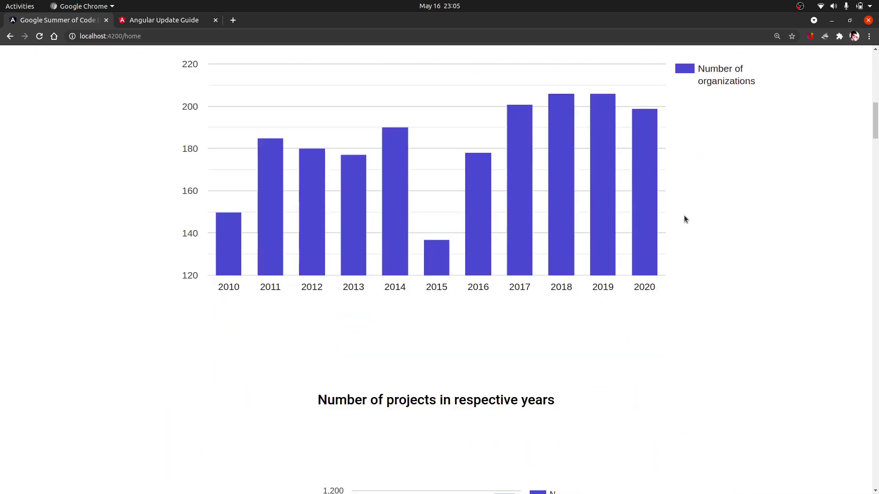
scroll(685, 219, down, 5)
scroll(684, 218, down, 4)
scroll(684, 219, down, 4)
scroll(684, 220, down, 5)
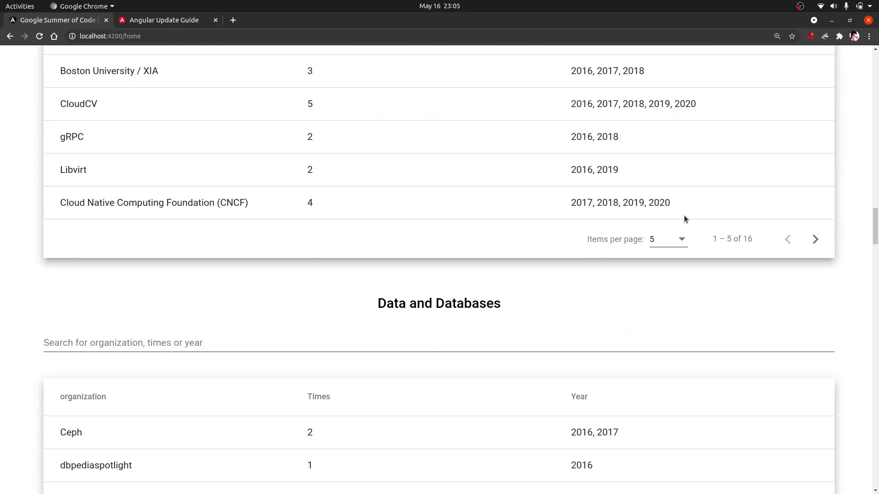
scroll(684, 219, down, 4)
scroll(684, 219, up, 4)
key(Home)
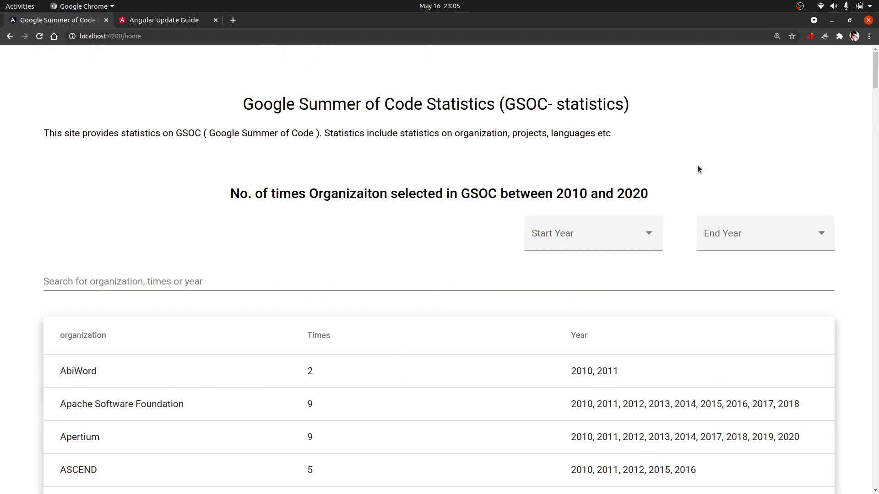
Step: Stop the VS Code dev server with Ctrl+C and clear both the VS Code and standalone terminals
key(alt+Tab)
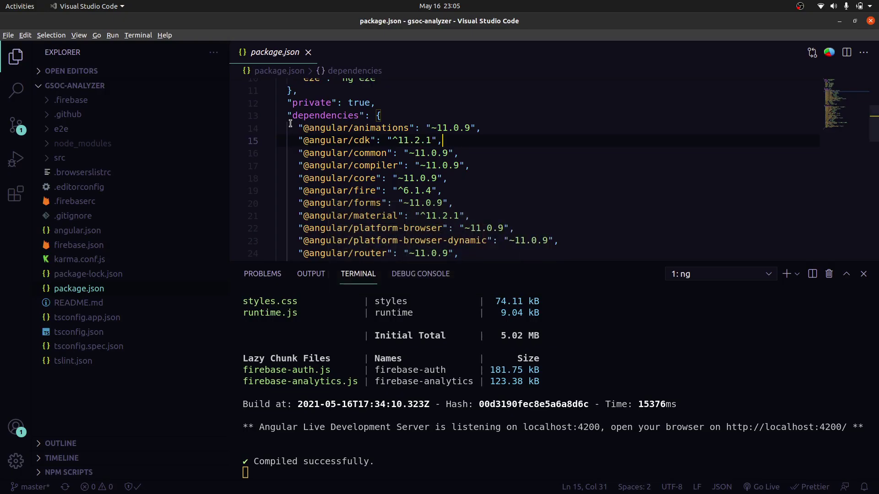
scroll(606, 105, up, 3)
click(534, 348)
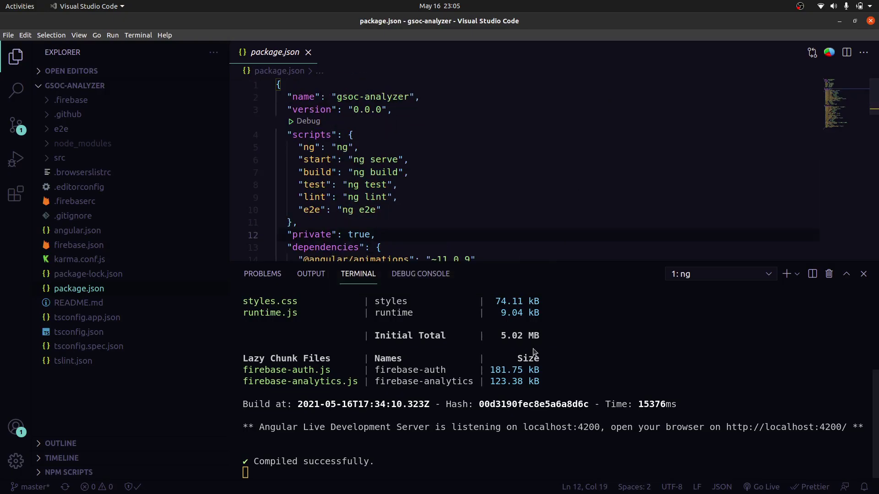
key(ctrl+c)
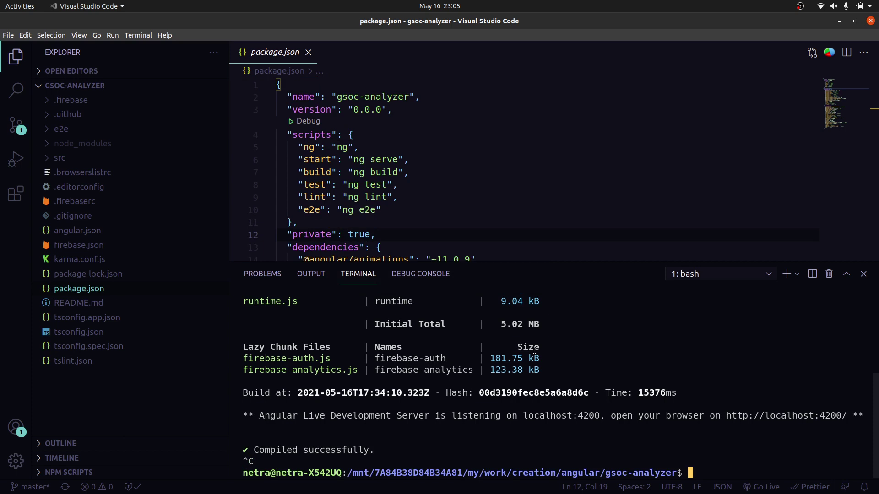
text(clear)
key(Return)
key(alt+Tab)
key(alt+Tab)
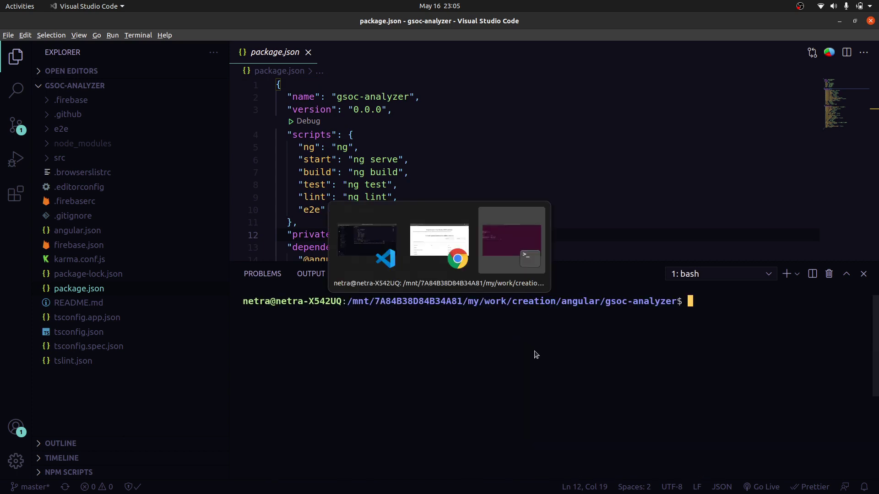
text(clear)
key(Return)
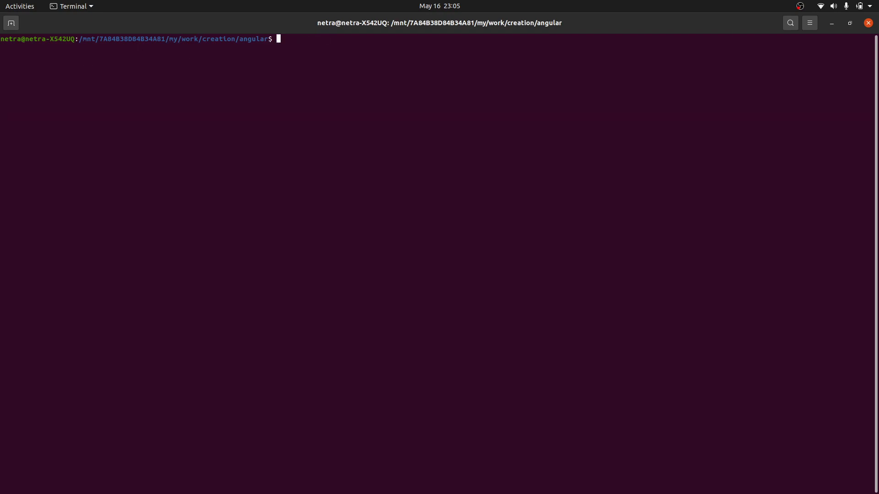
Step: Bring up the Angular Update Guide in Chrome and set the From version to 11.0
key(alt+Tab)
key(alt+Tab)
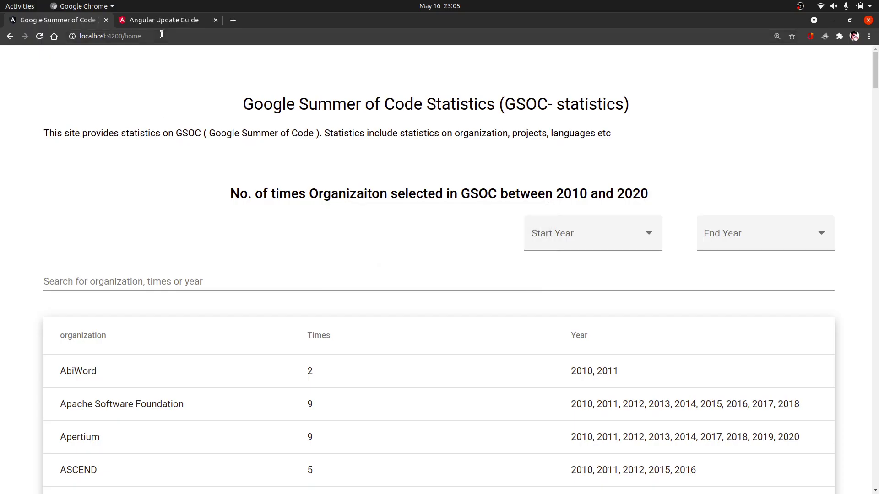
key(ctrl+Tab)
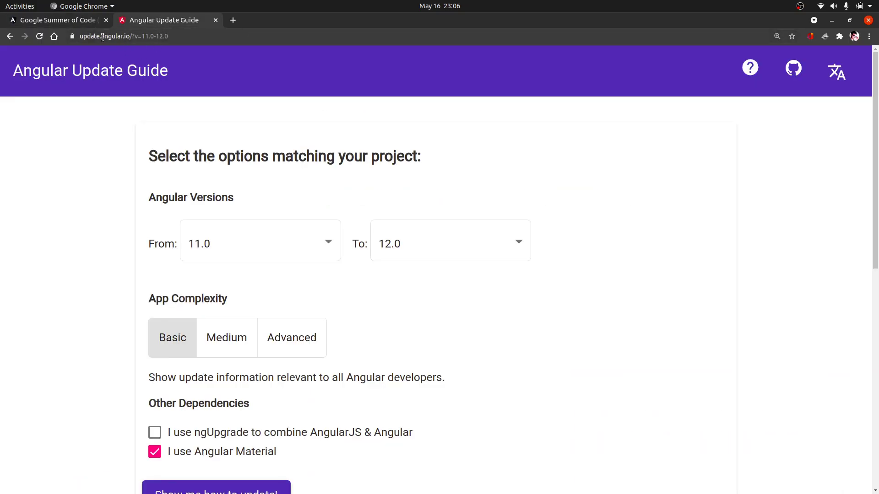
click(103, 36)
key(Right)
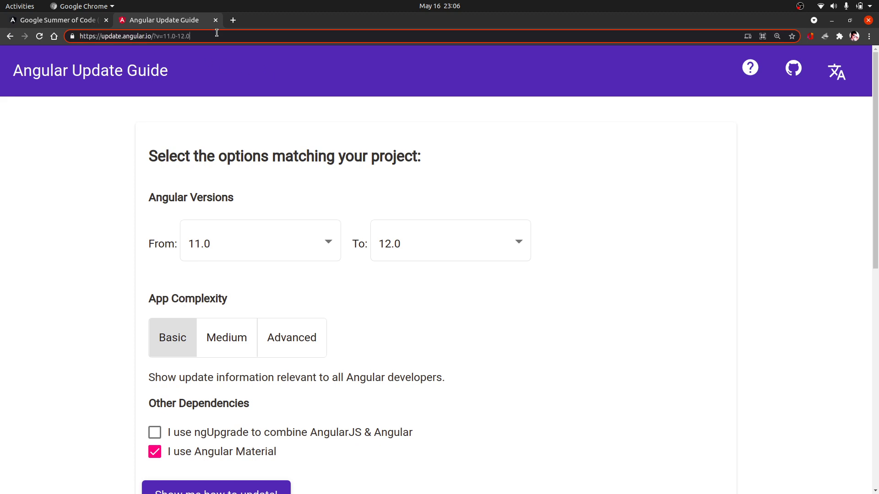
click(604, 158)
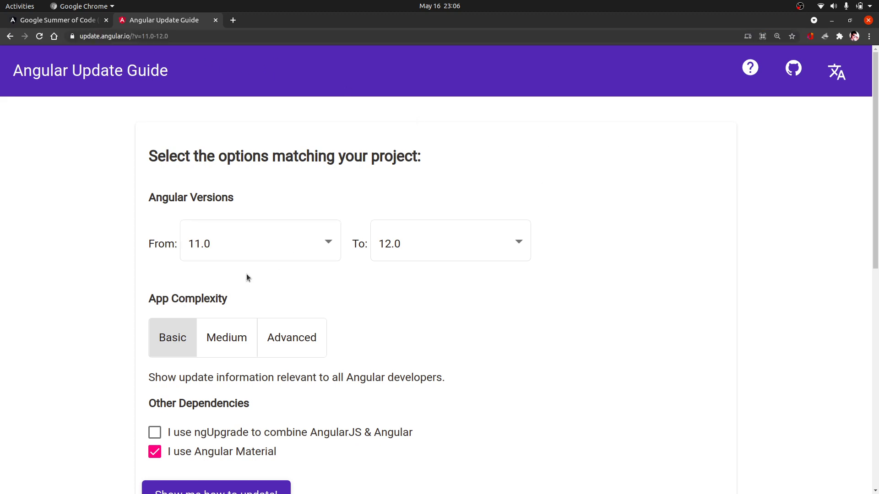
click(261, 244)
click(313, 247)
key(alt+Tab)
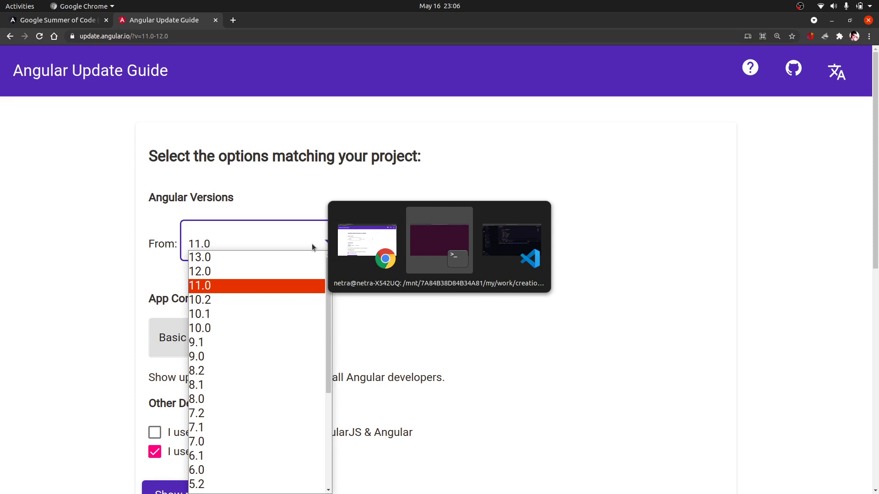
key(alt+Tab)
scroll(418, 183, down, 3)
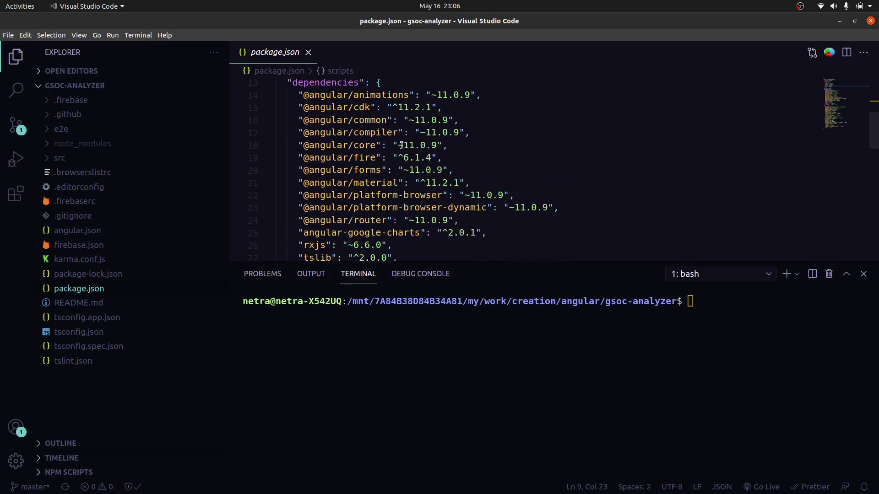
drag(401, 145, 415, 145)
key(alt+Tab)
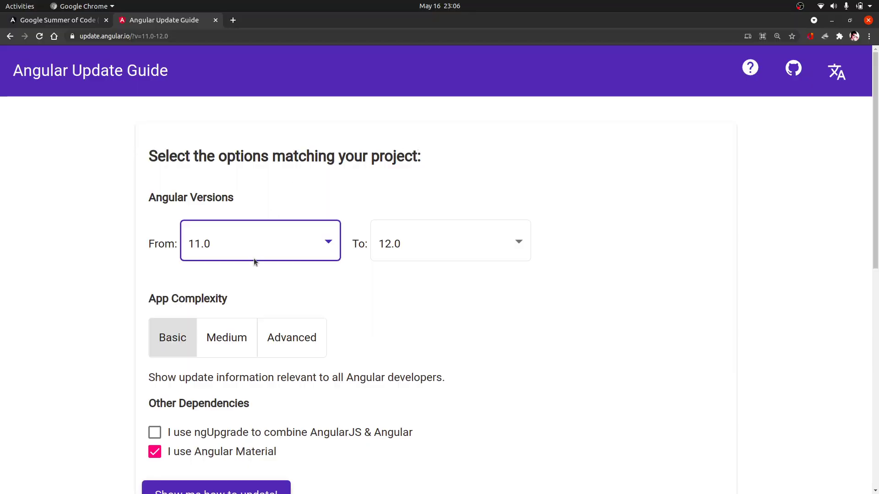
click(599, 156)
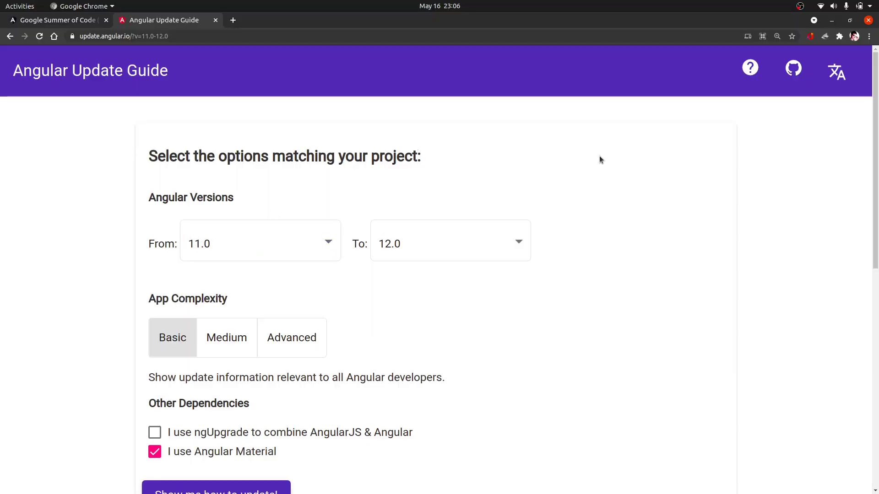
click(505, 241)
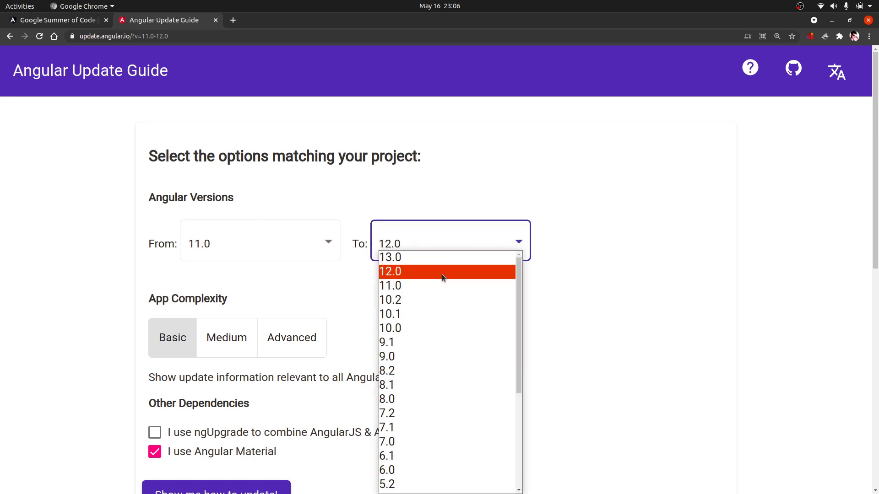
Step: Choose 12.0 as target with Basic complexity, and check platform-browser-dynamic's version
click(441, 272)
scroll(618, 226, down, 2)
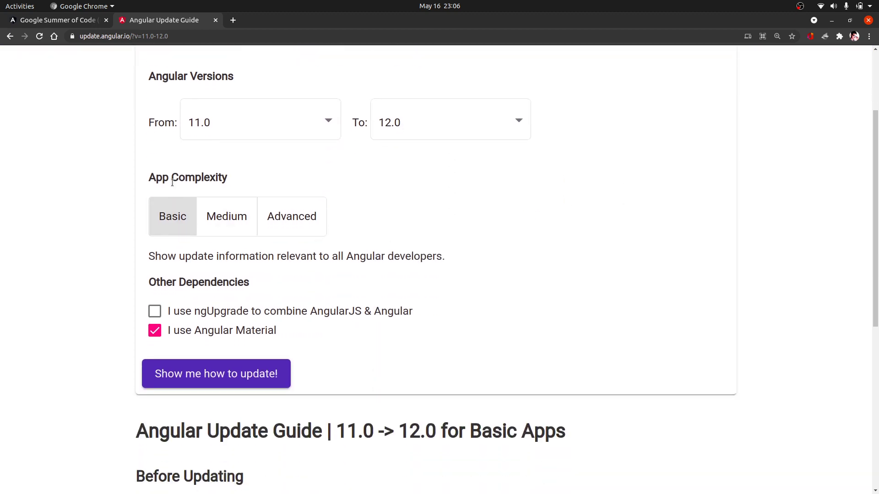
click(177, 217)
key(alt+Tab)
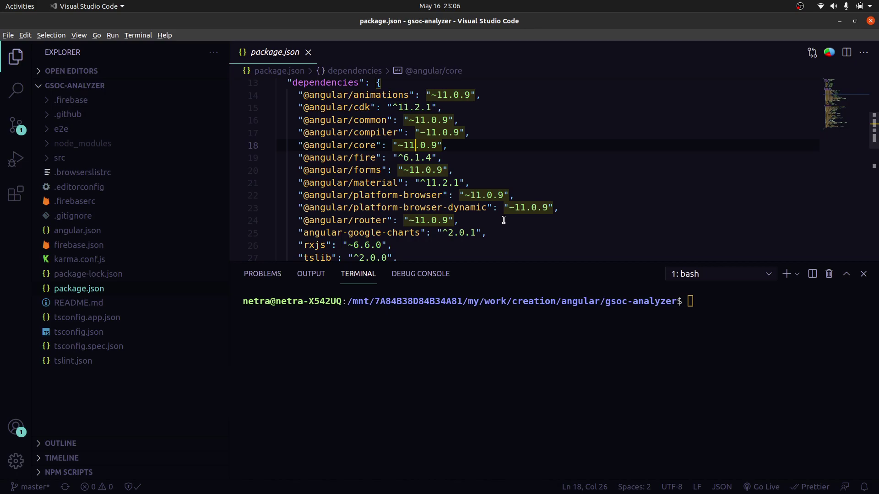
click(516, 208)
key(alt+Tab)
scroll(92, 292, down, 1)
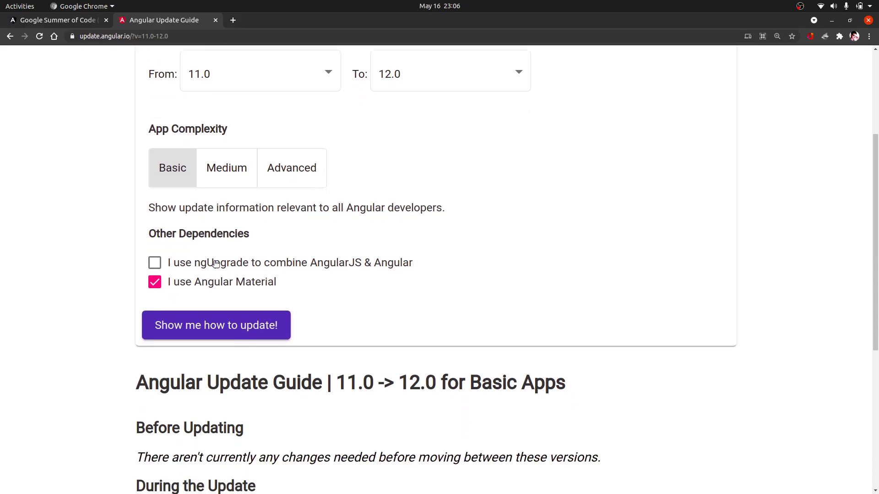
key(alt+Tab)
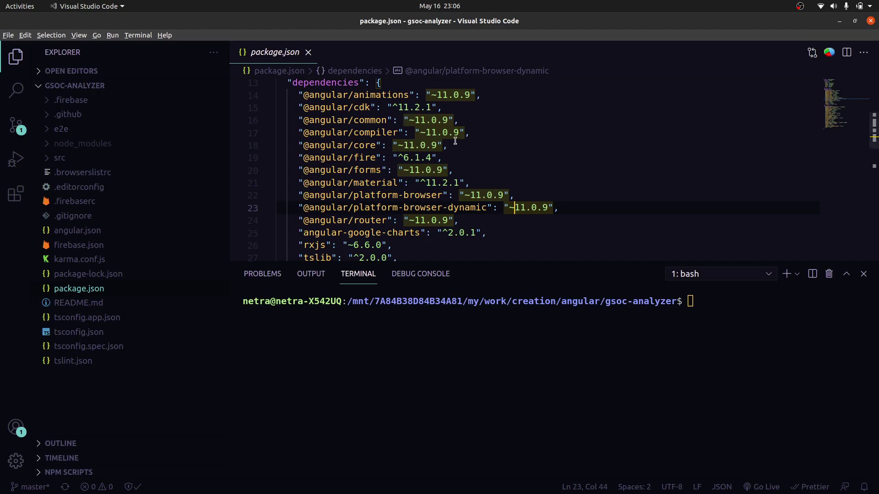
click(467, 133)
scroll(467, 133, up, 1)
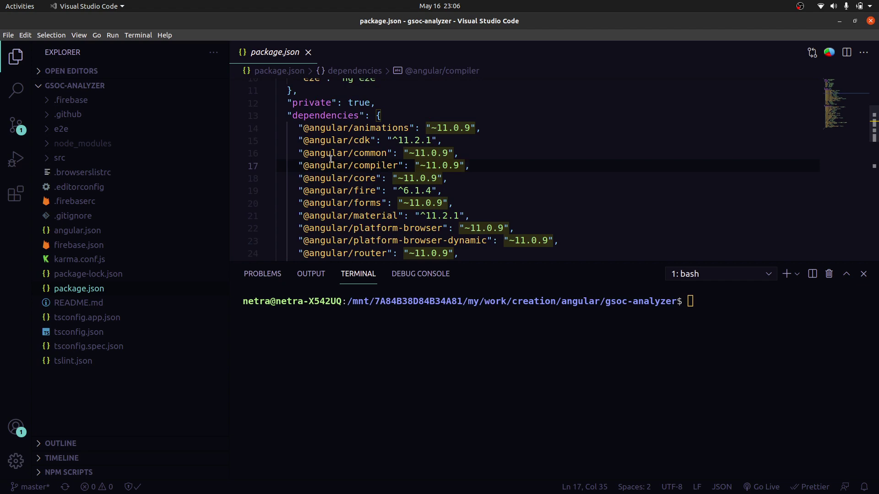
scroll(331, 163, down, 1)
scroll(331, 162, down, 1)
drag(295, 150, 474, 149)
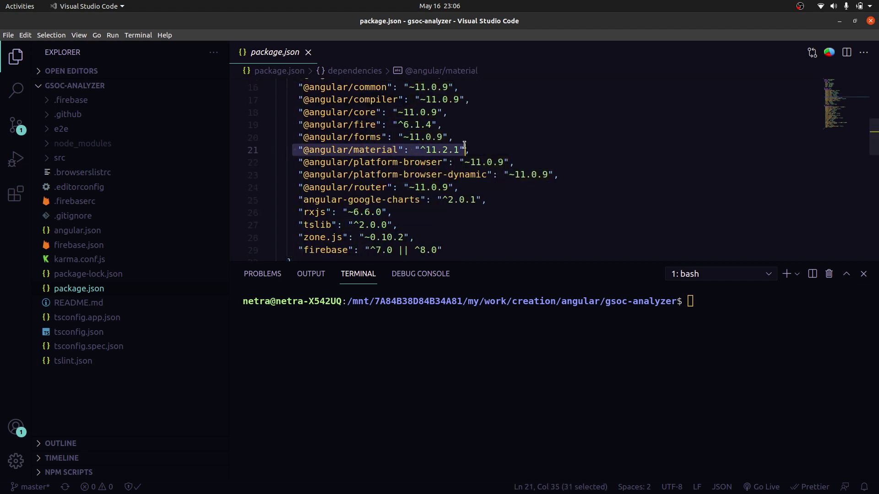
click(483, 143)
key(alt+Tab)
scroll(419, 244, down, 1)
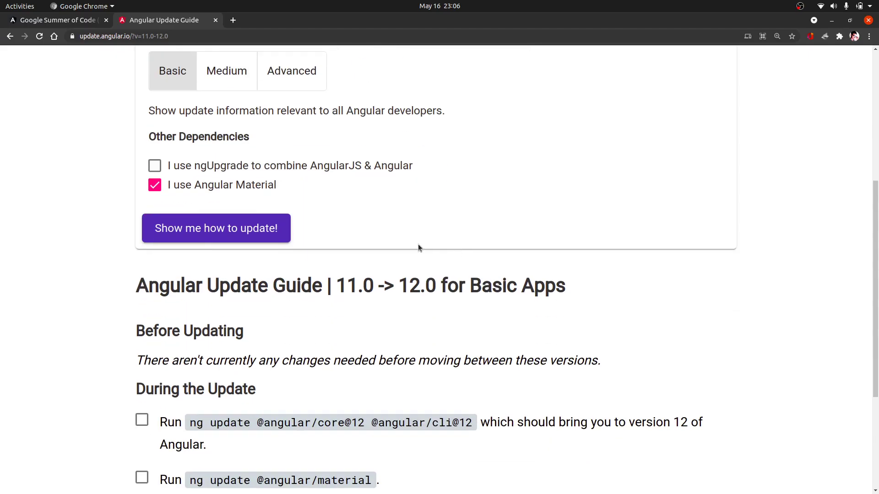
scroll(639, 219, down, 3)
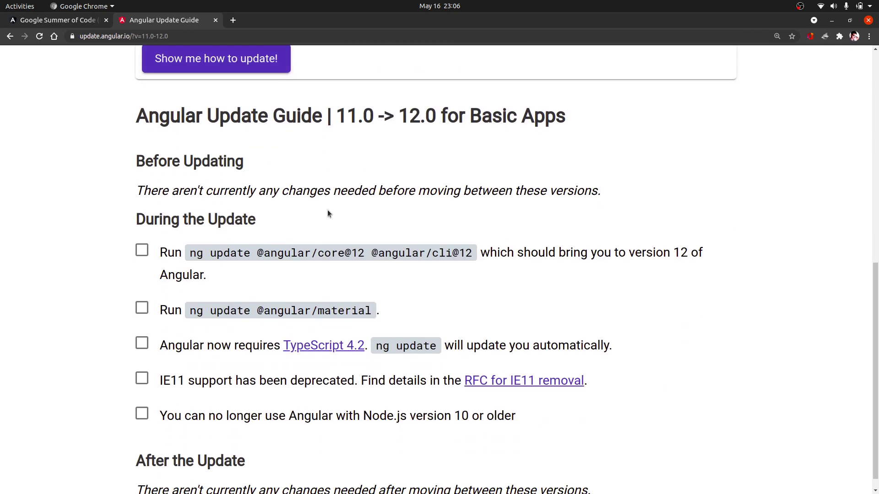
scroll(328, 209, down, 1)
drag(473, 236, 185, 241)
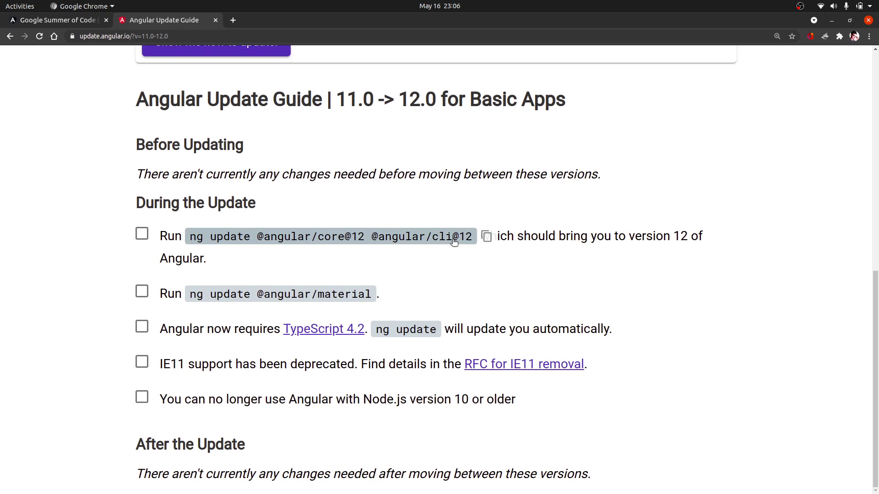
key(alt+Tab)
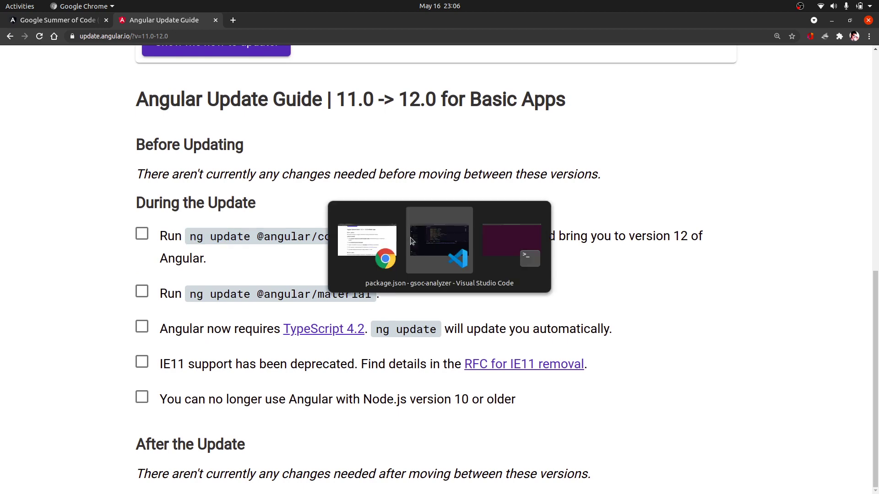
key(alt+Tab)
key(alt+Tab)
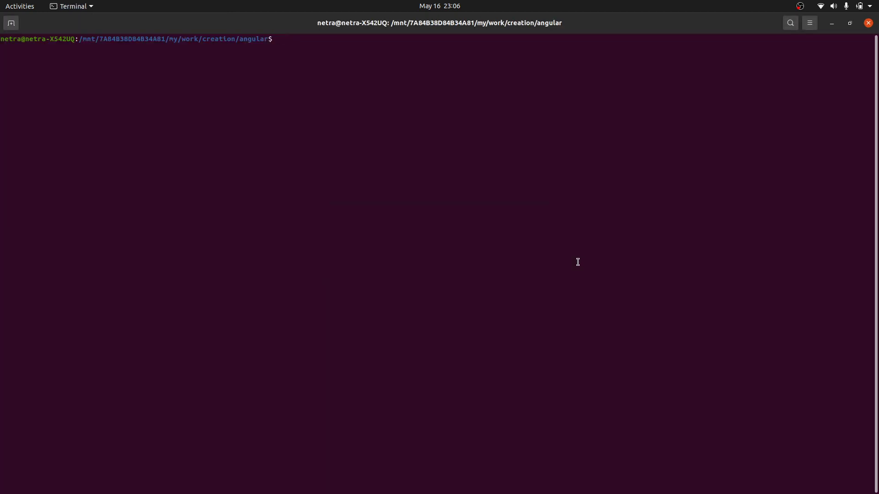
text(cd gso)
key(Tab)
key(Return)
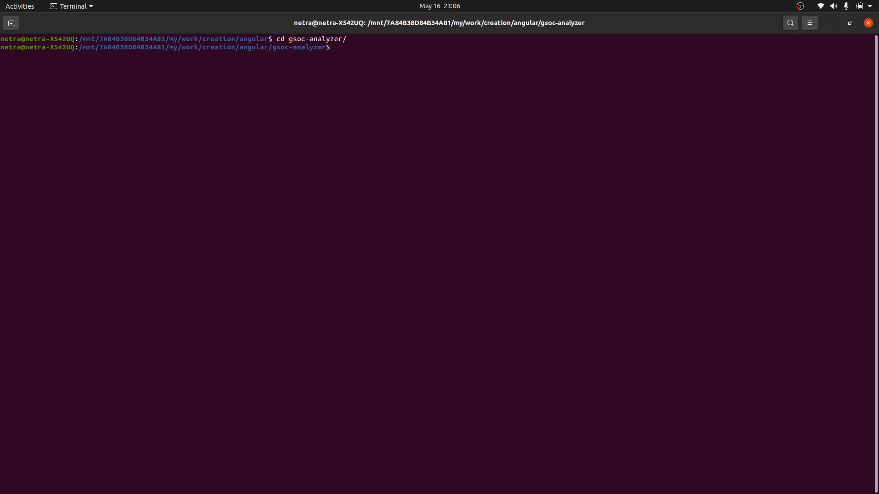
text(clear)
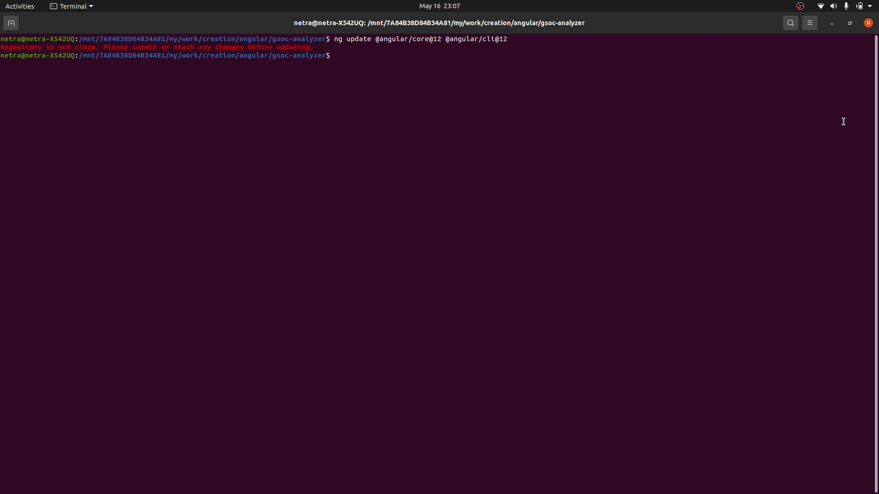
text(git add .)
Step: Commit all changes as 'update commit', confirm a clean tree, and recall the ng update command
key(Return)
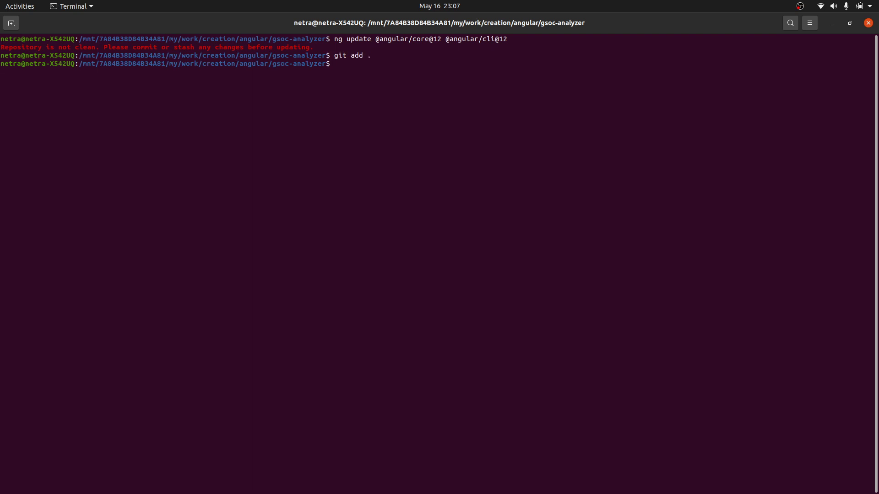
text(cgit commit -m ")
text(update commit-)
key(BackSpace)
text(")
key(Return)
text(git sta)
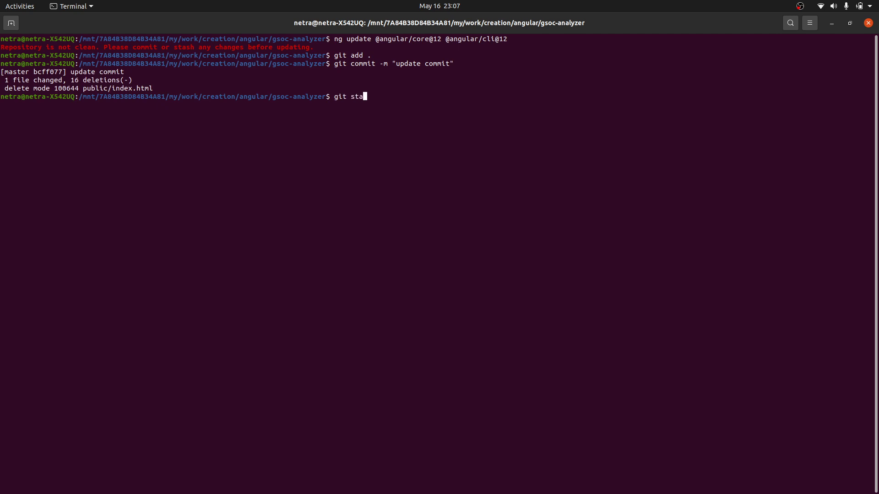
text(tus)
key(Return)
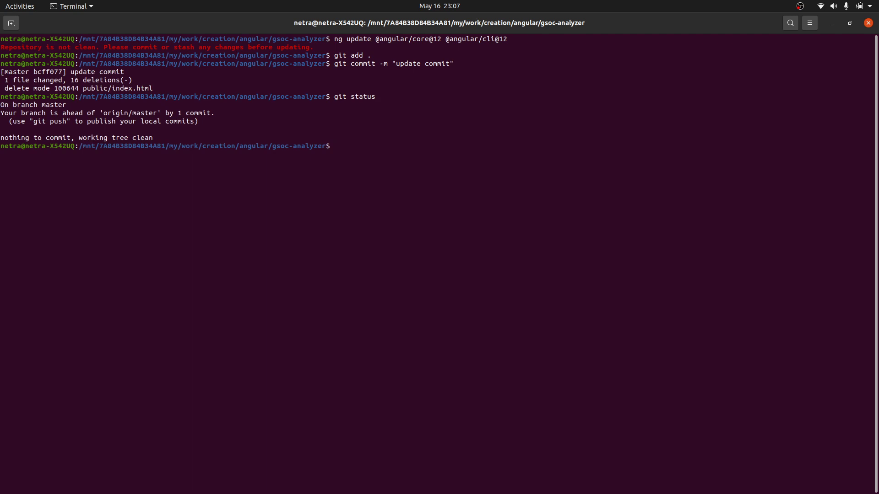
key(Up)
key(Up)
key(Up)
key(Up)
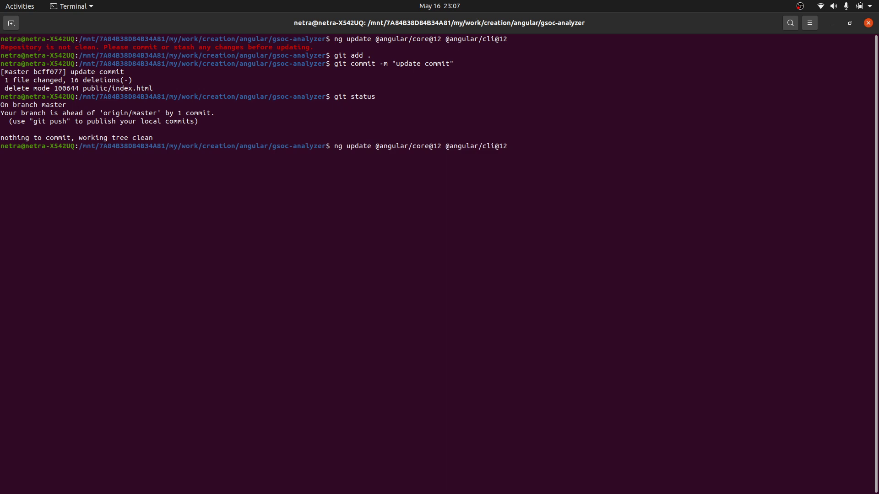
key(Return)
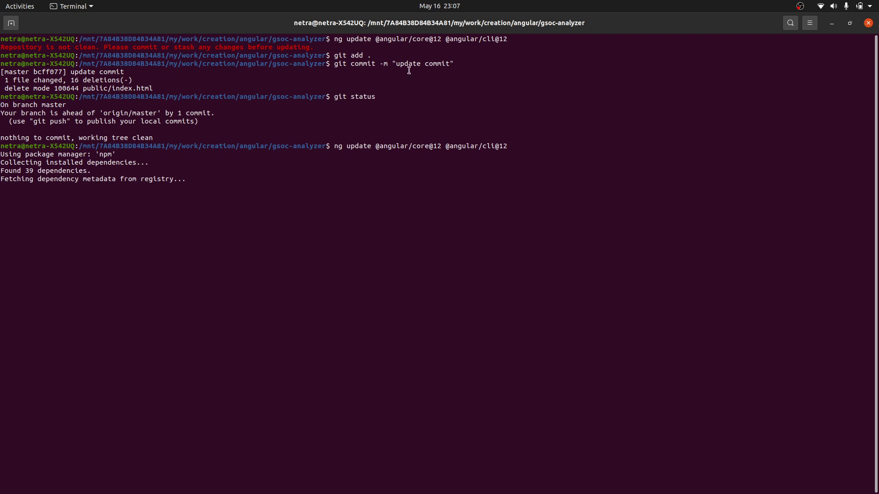
drag(335, 55, 395, 79)
click(395, 75)
triple_click(342, 56)
click(342, 58)
drag(260, 40, 828, 41)
click(828, 61)
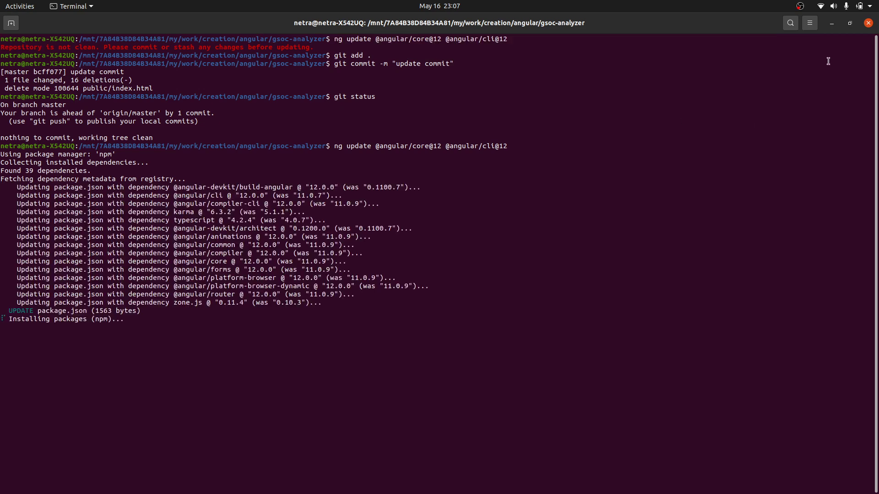
Step: Zoom the terminal text in twice from the view options while packages install
click(810, 24)
click(840, 39)
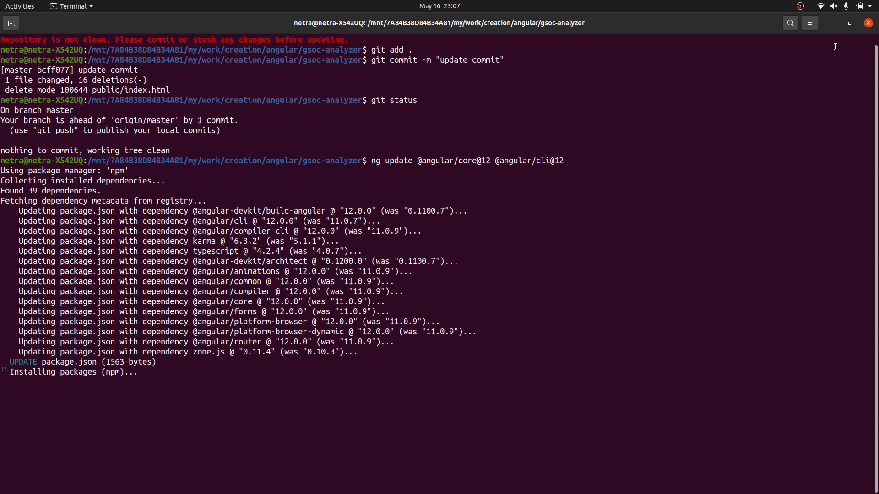
click(810, 24)
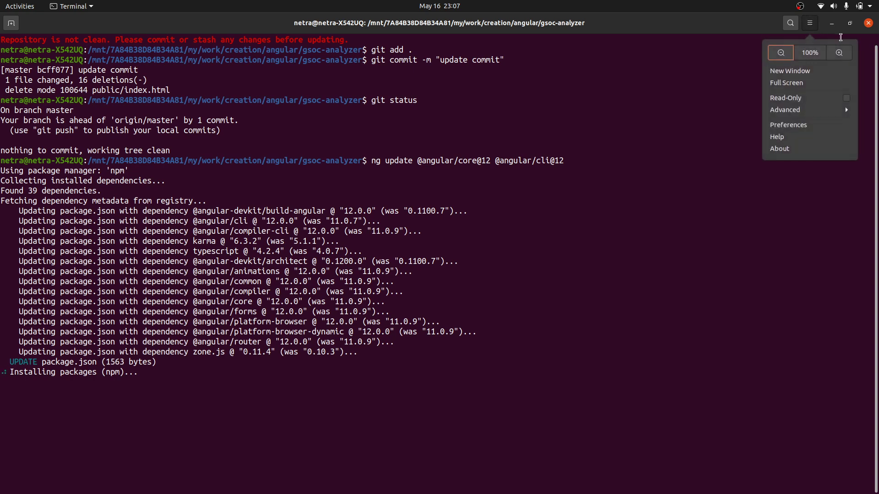
click(840, 39)
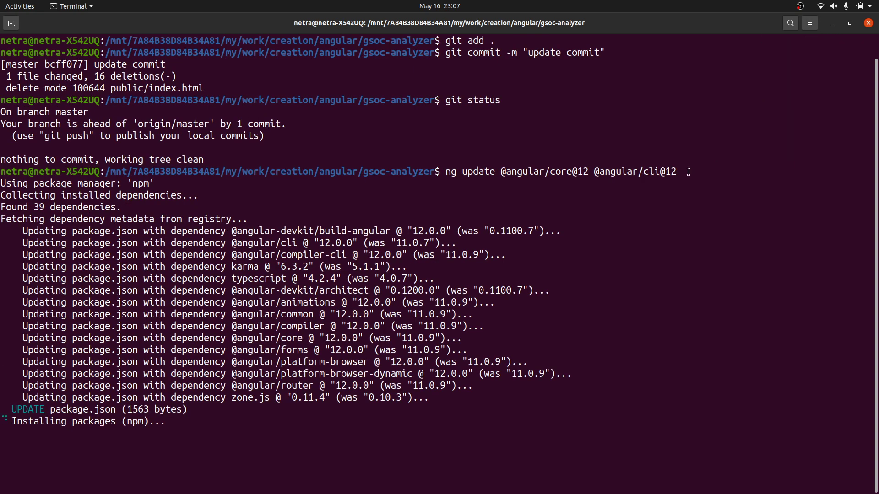
click(801, 6)
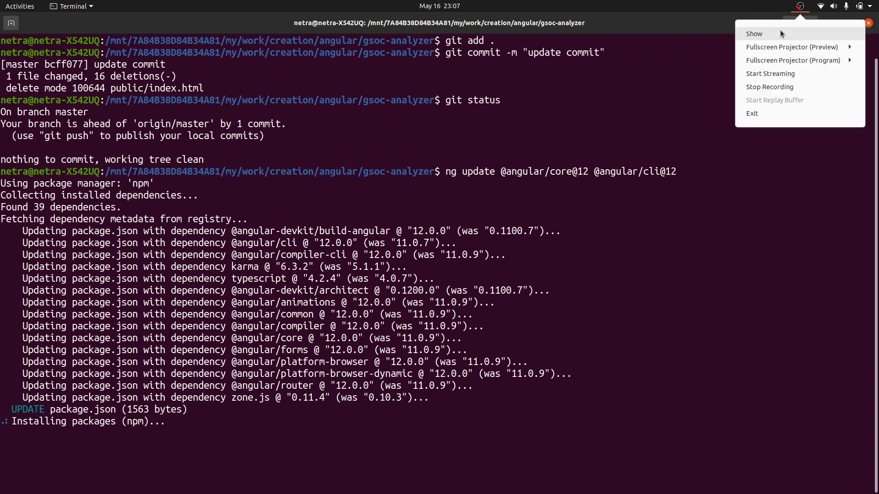
click(780, 29)
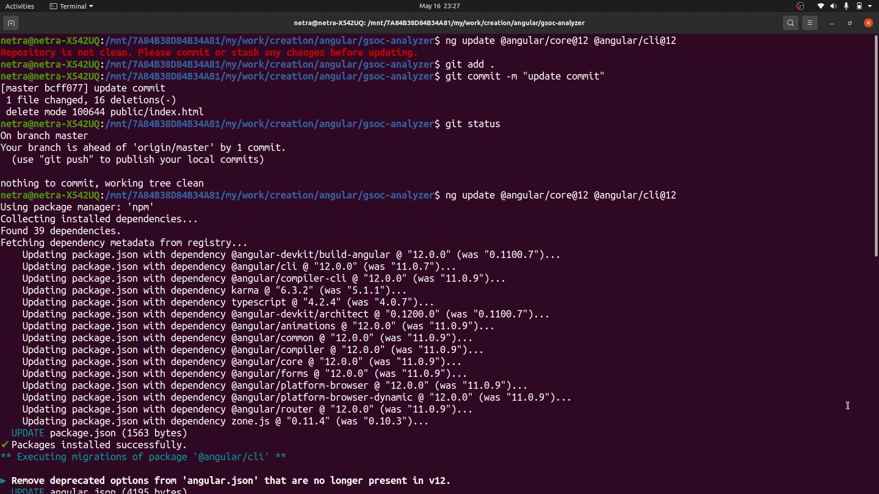
scroll(797, 363, down, 5)
scroll(796, 363, down, 5)
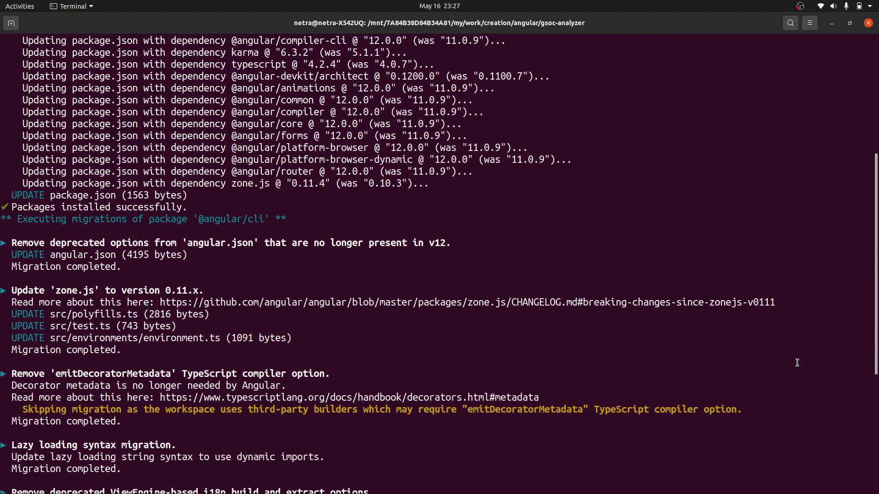
scroll(796, 363, up, 10)
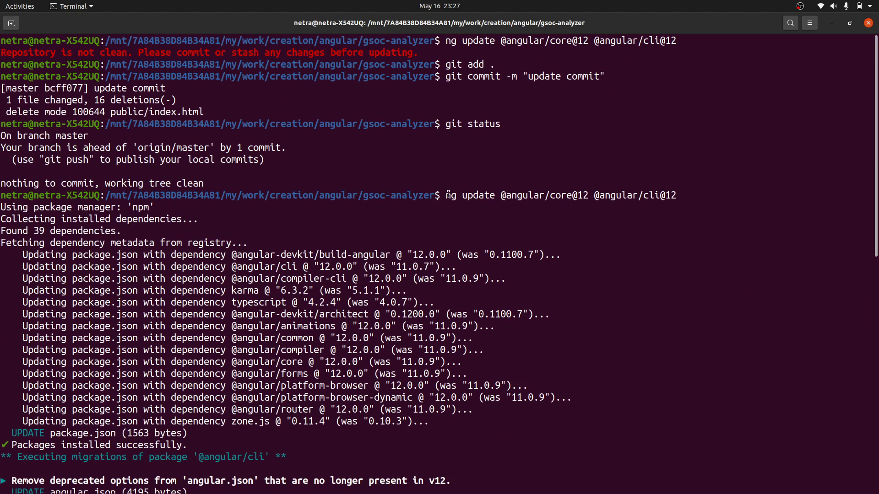
scroll(447, 194, down, 5)
scroll(446, 195, down, 3)
scroll(491, 351, up, 3)
scroll(492, 350, up, 5)
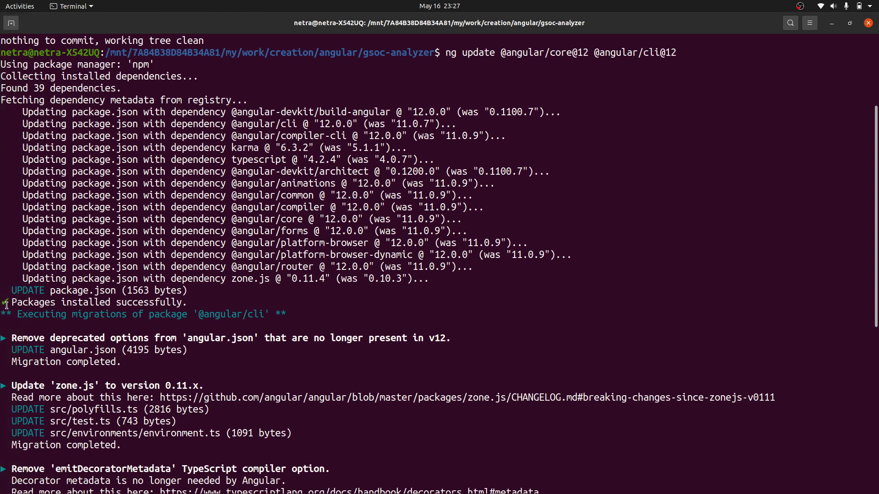
Step: Review the finished core and CLI migration output, including the package.json update line
drag(3, 304, 181, 292)
click(264, 283)
scroll(261, 302, down, 5)
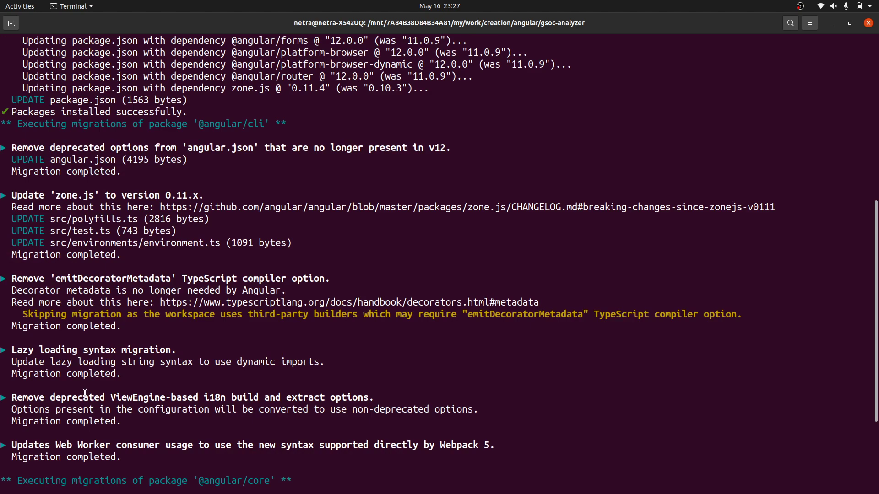
scroll(83, 392, down, 3)
scroll(107, 272, down, 2)
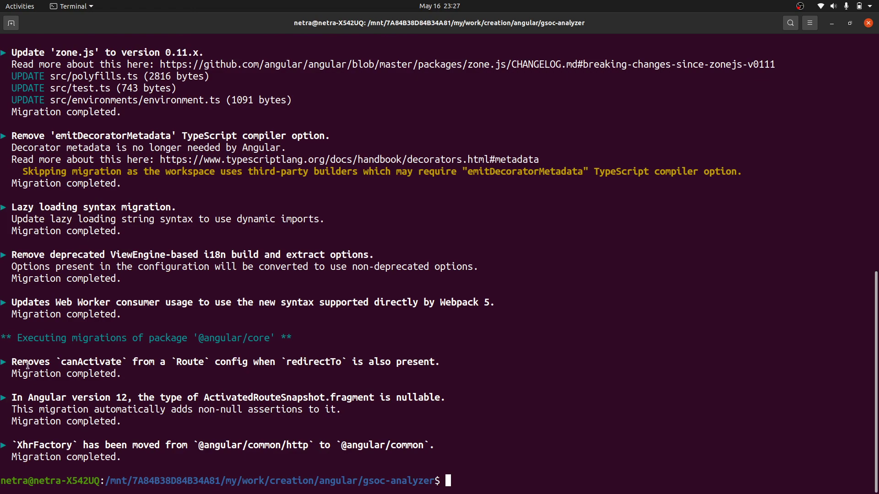
scroll(625, 338, up, 10)
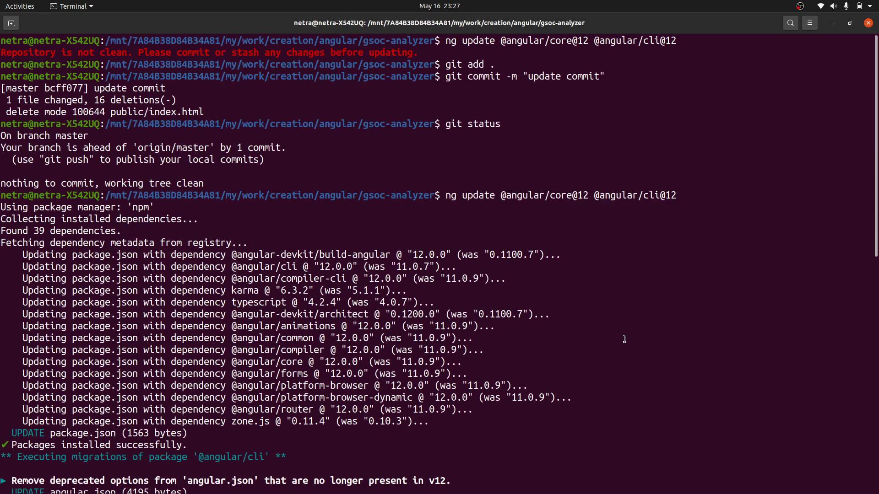
key(alt+Tab)
key(alt+Tab)
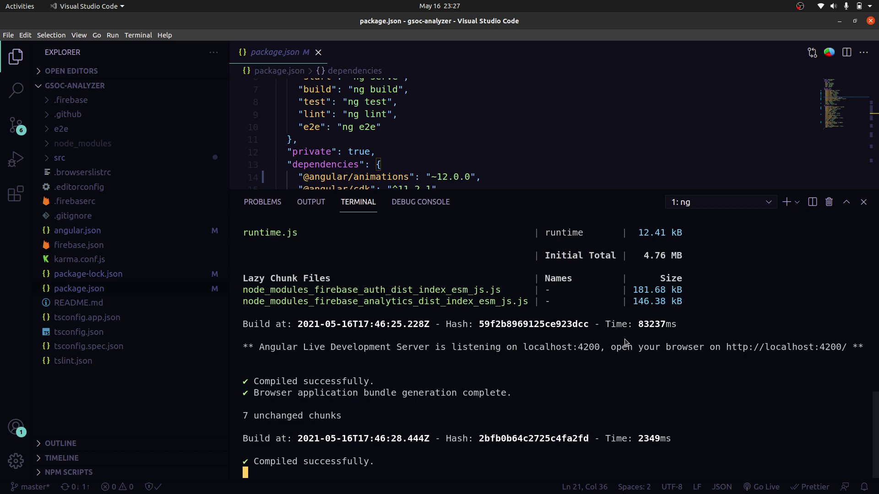
scroll(624, 338, up, 5)
scroll(624, 338, up, 5)
scroll(624, 338, up, 3)
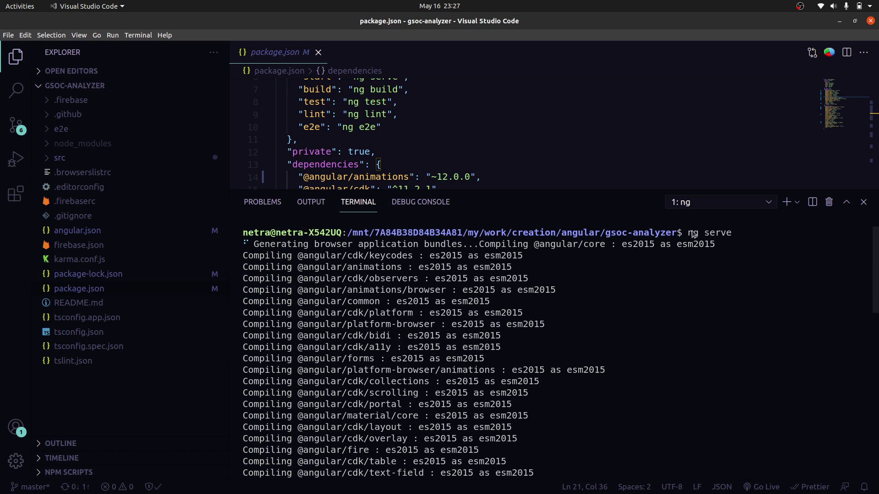
Step: Check the ng serve output, view the GSoC statistics app at localhost:4200/home in Chrome, and return to package.json
drag(688, 233, 732, 233)
click(735, 247)
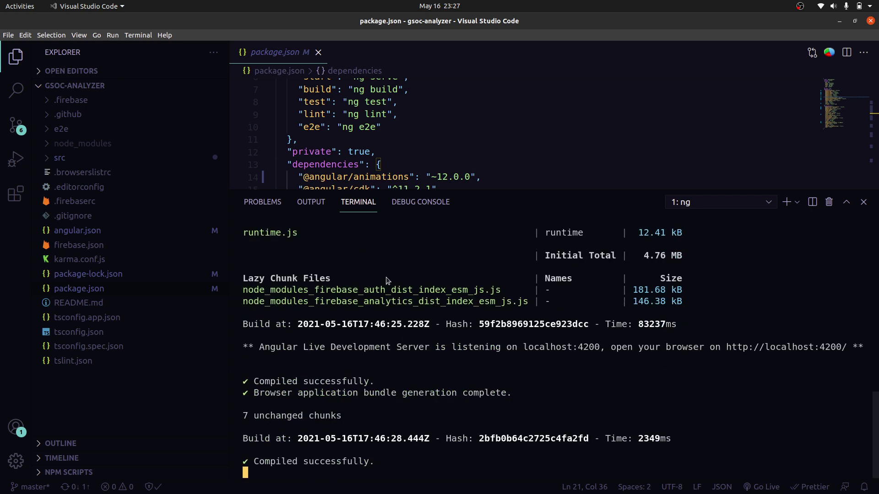
key(alt+Tab)
key(Tab)
key(Tab)
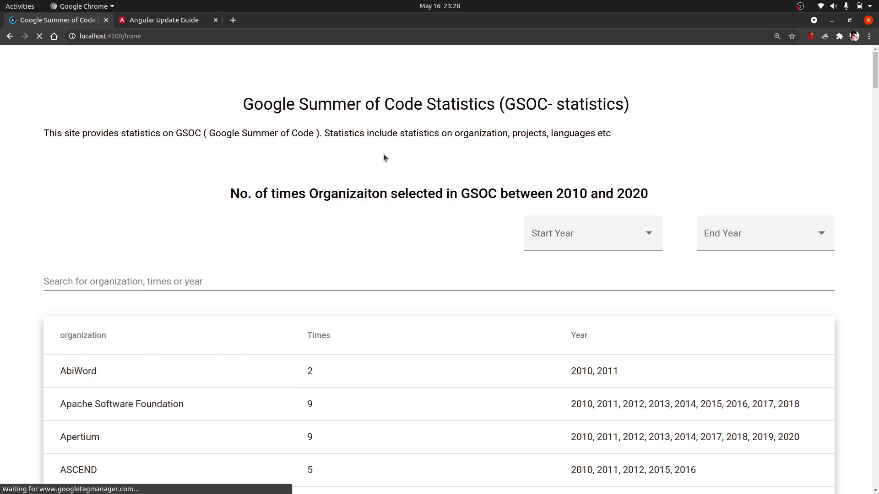
key(alt+Tab)
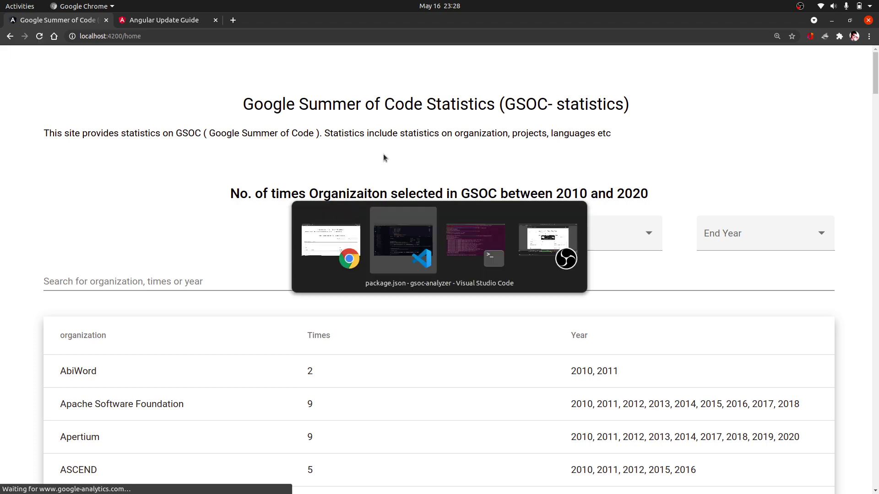
key(Escape)
scroll(602, 153, down, 5)
scroll(734, 163, down, 3)
key(alt+Tab)
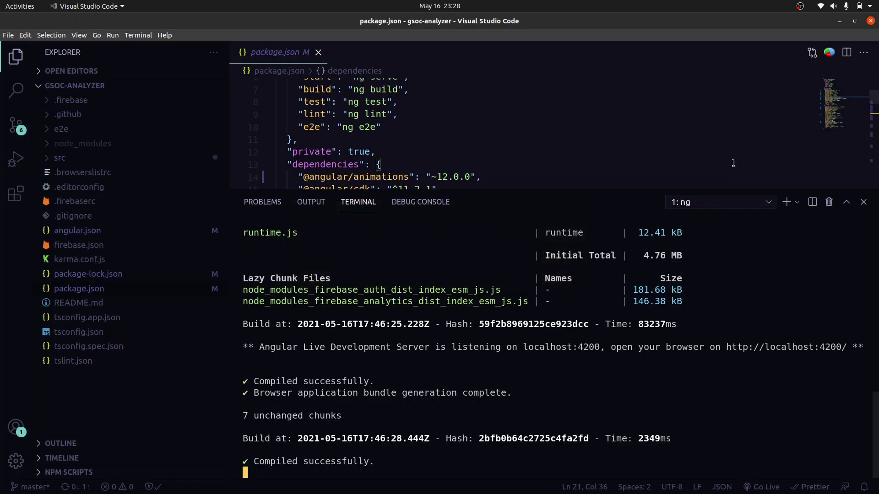
click(682, 112)
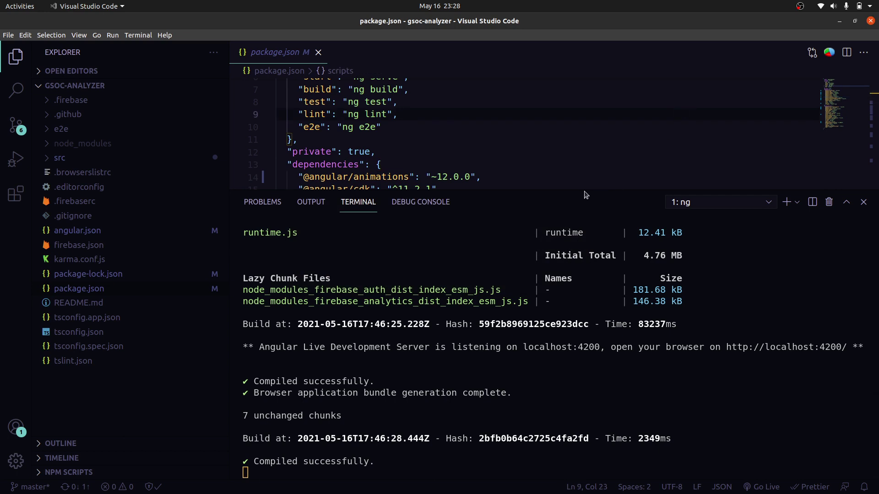
Step: Shrink the terminal panel to show package.json's Angular dependencies at ~12.0.0
drag(585, 197, 588, 305)
click(565, 204)
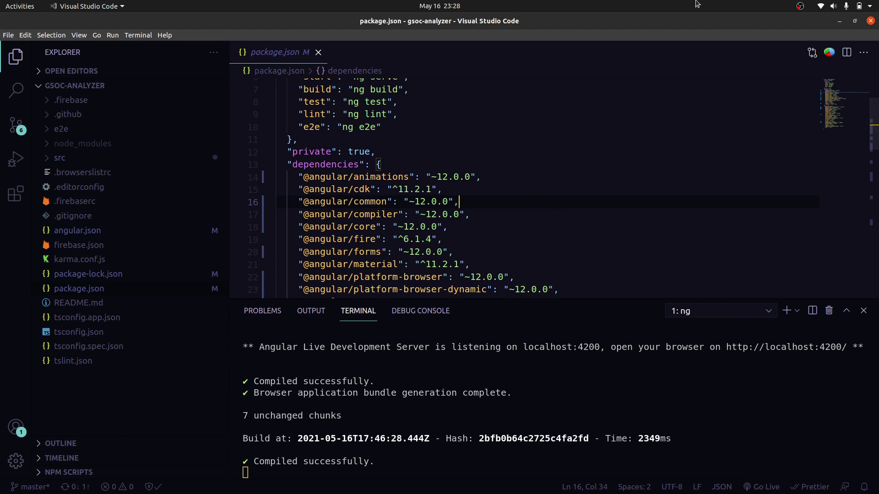
click(800, 6)
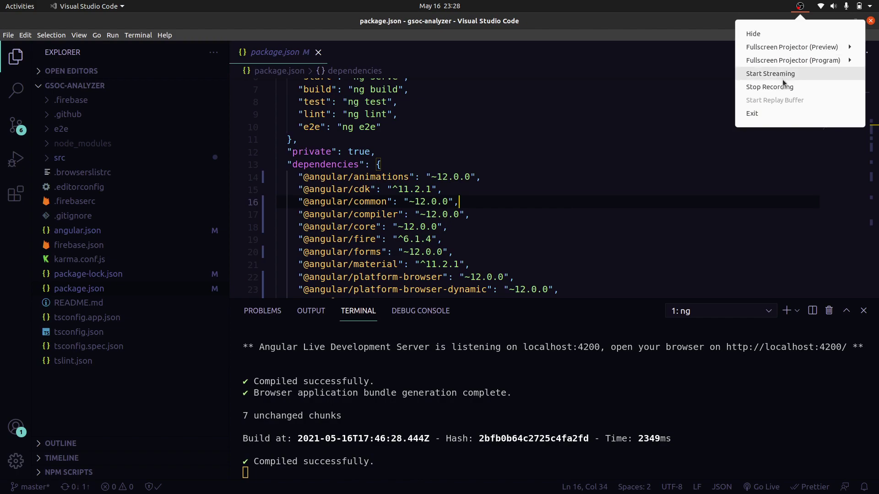